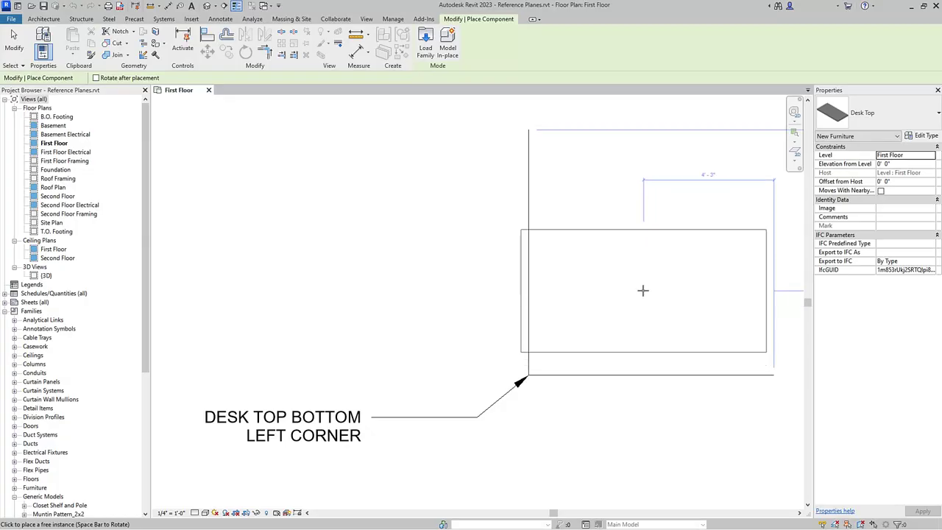
# Place a Desk Top instance in the First Floor plan, left of the vertical line and above the corner note.
pyautogui.click(364, 255)
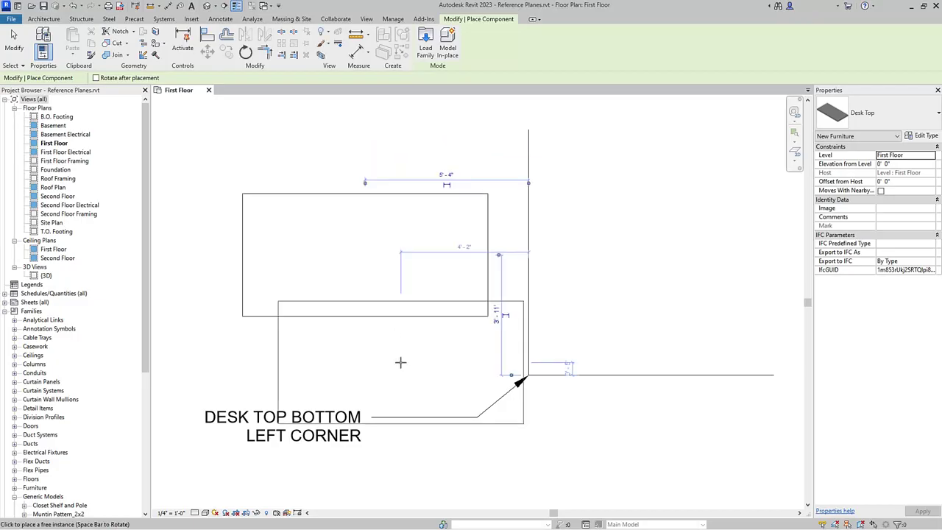
pyautogui.click(15, 37)
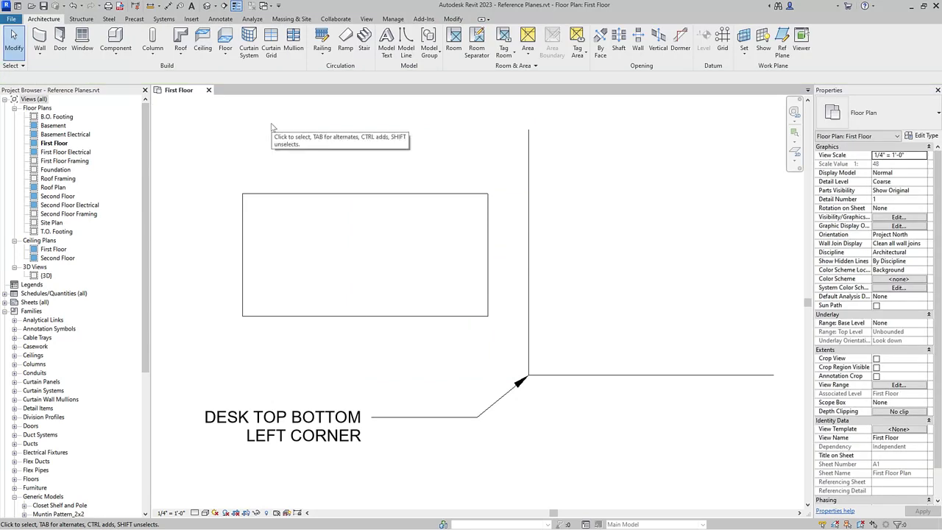
# Open the placed Desk Top's family for editing and show its Ref. Level floor plan.
pyautogui.click(308, 199)
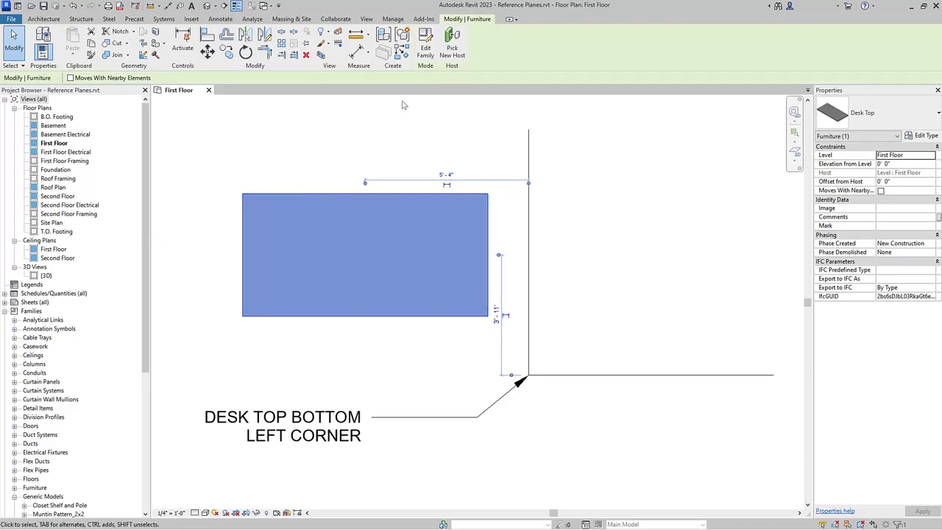
pyautogui.click(425, 51)
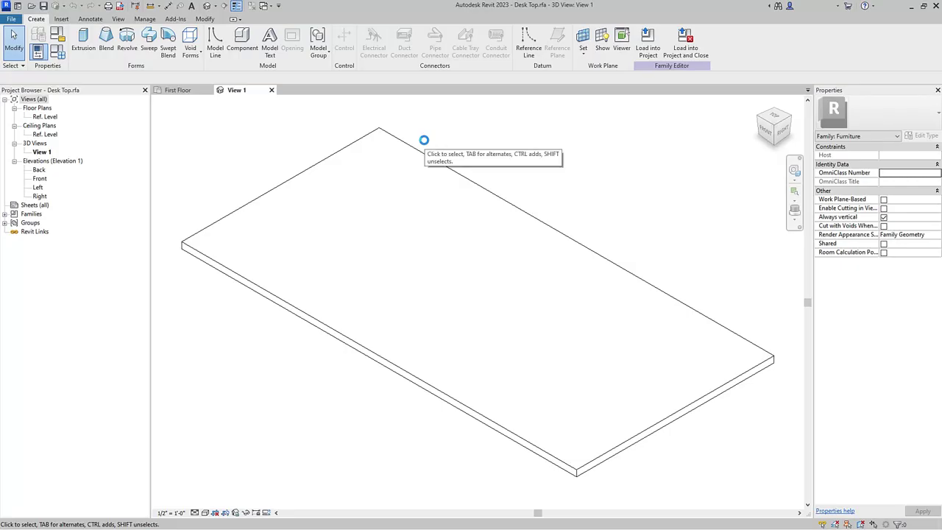
pyautogui.doubleClick(50, 117)
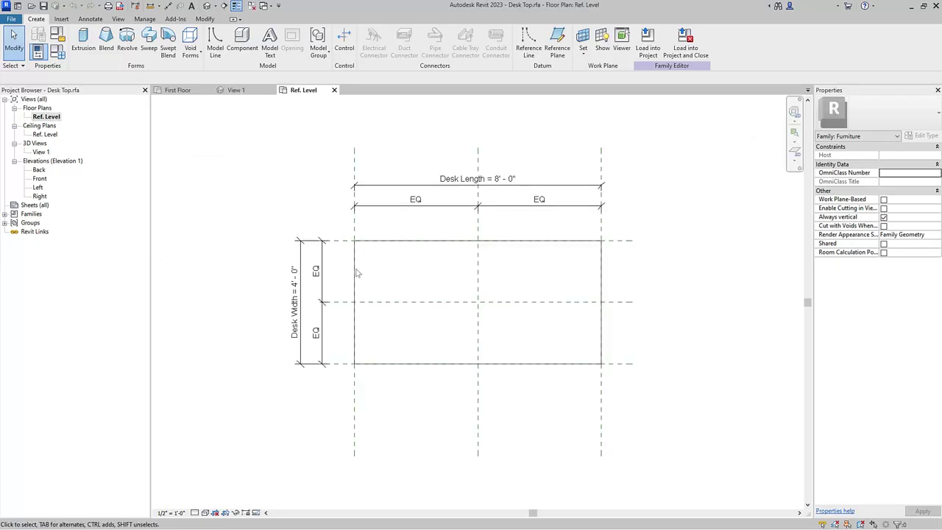
# Unpin the vertical center reference plane, rename it Center Vertical and turn off its Defines Origin setting.
pyautogui.click(477, 334)
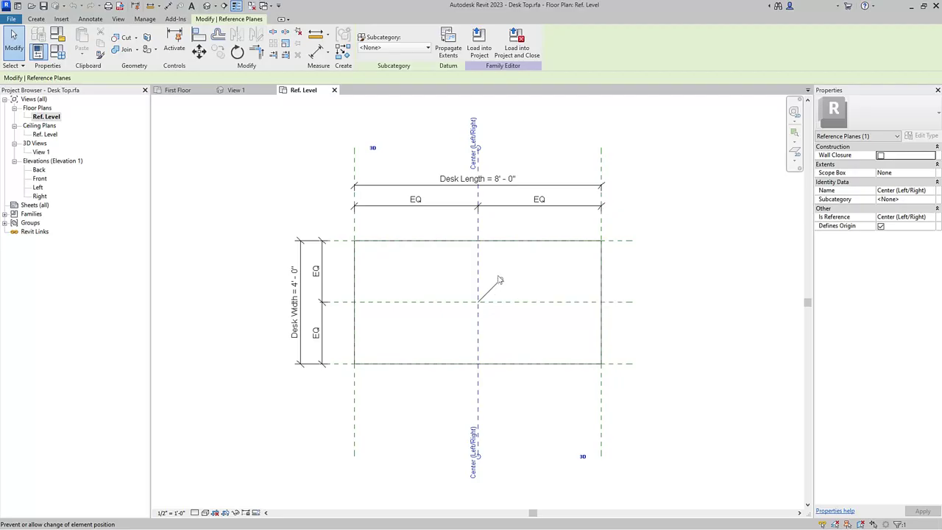
pyautogui.click(299, 32)
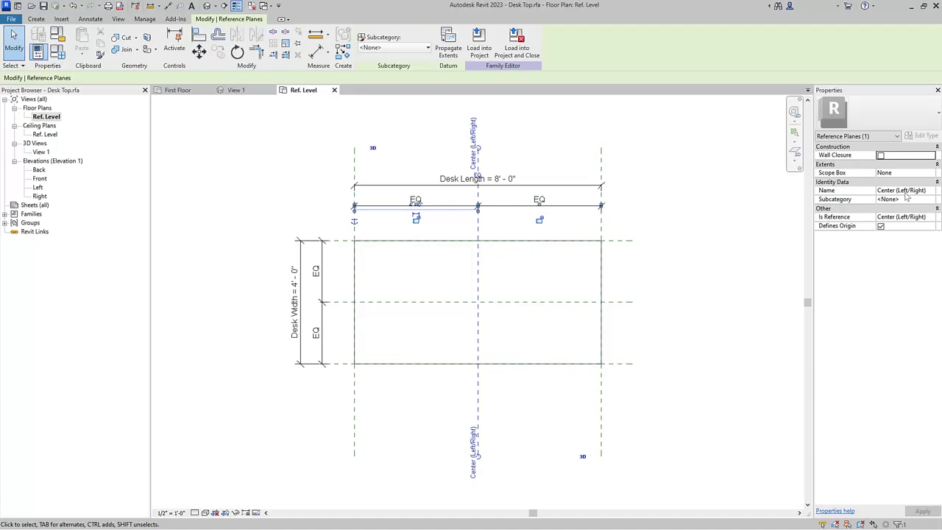
pyautogui.click(908, 191)
pyautogui.moveTo(928, 189); pyautogui.dragTo(899, 184)
pyautogui.write('Vertical')
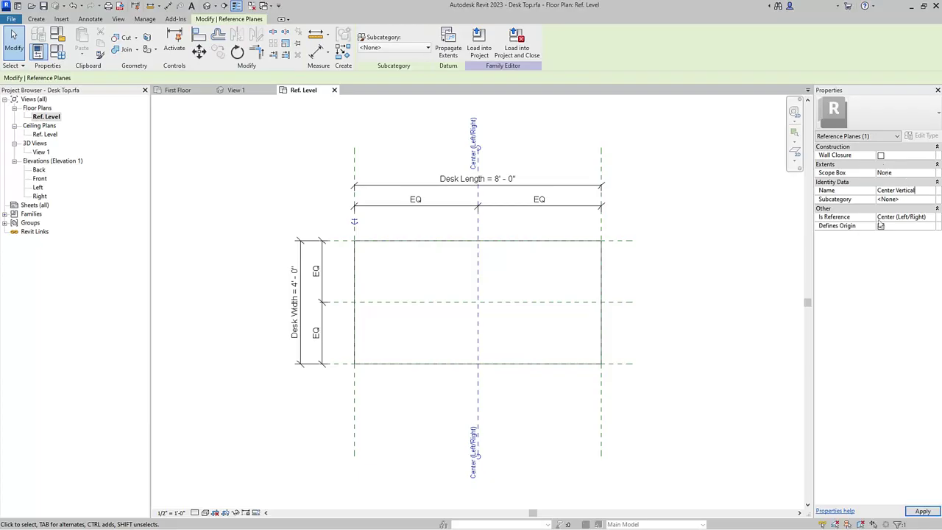
pyautogui.click(881, 227)
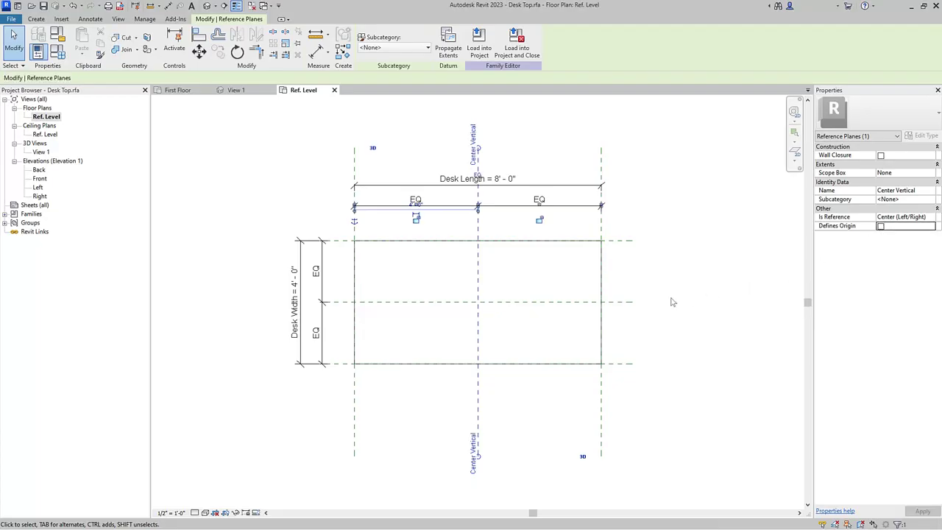
# Unpin the horizontal center reference plane, rename it Center Horizontal and turn off its Defines Origin setting.
pyautogui.click(626, 307)
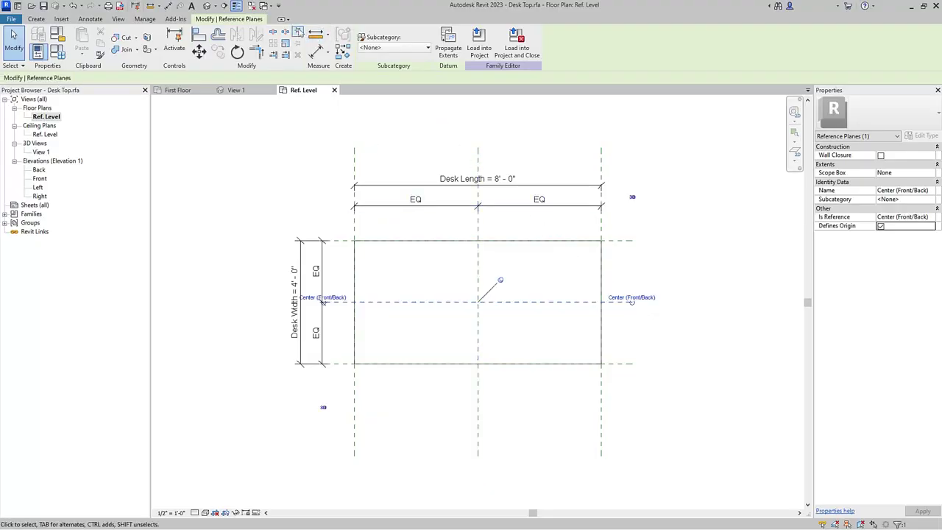
pyautogui.click(298, 33)
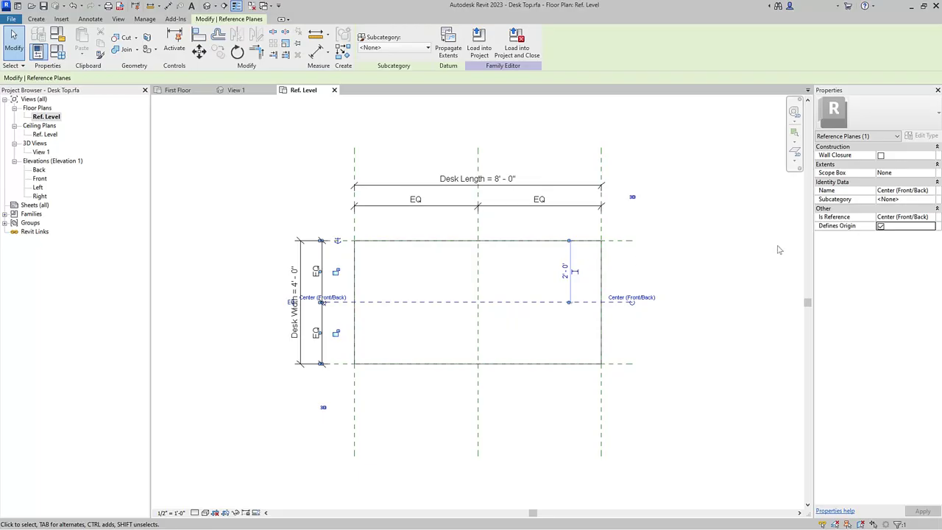
pyautogui.click(906, 192)
pyautogui.moveTo(897, 190); pyautogui.dragTo(935, 187)
pyautogui.write('Horizontal')
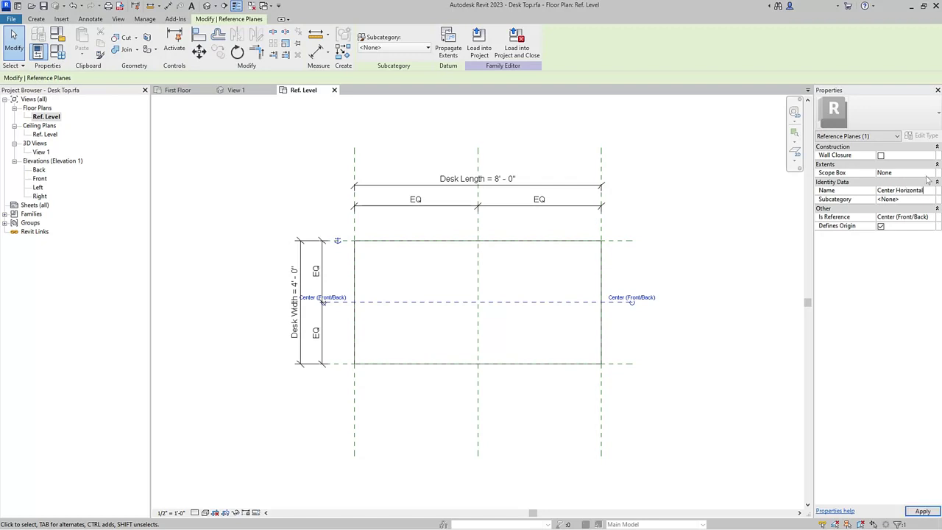
pyautogui.click(881, 226)
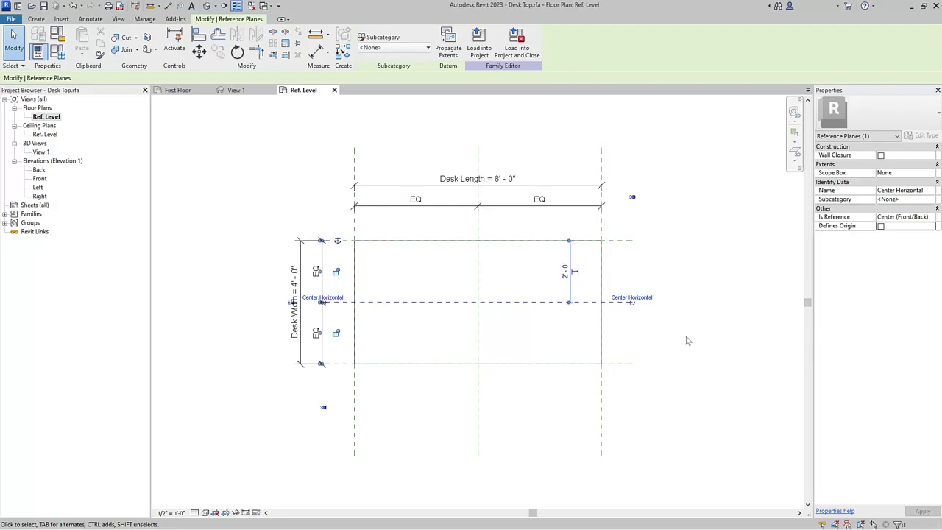
# Pin the Desk Bottom and left-edge reference planes together and make them origin-defining Strong References.
pyautogui.click(622, 377)
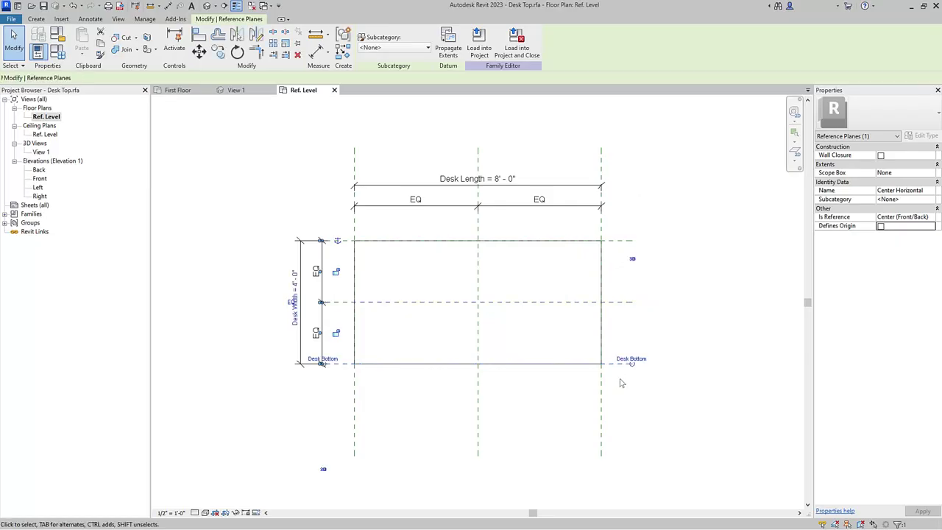
pyautogui.keyDown('ctrl'); pyautogui.click(390, 398); pyautogui.keyUp('ctrl')
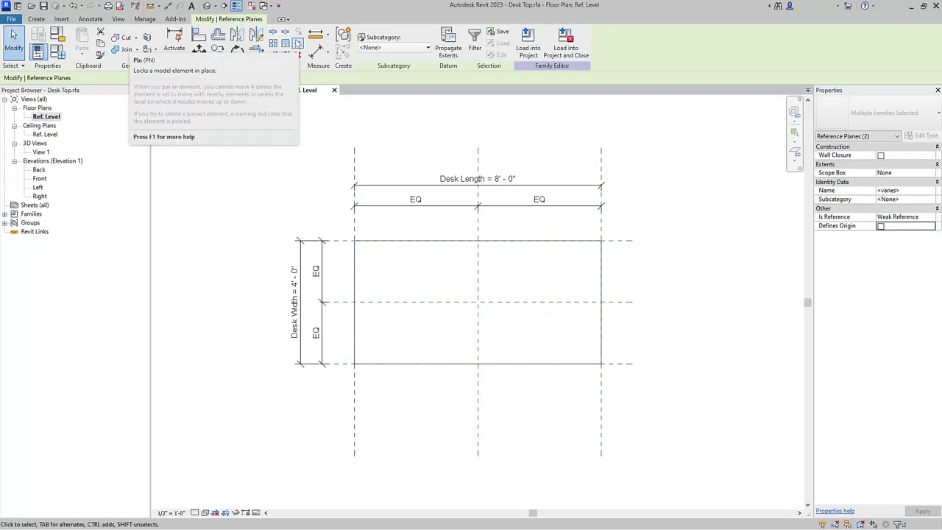
pyautogui.click(297, 42)
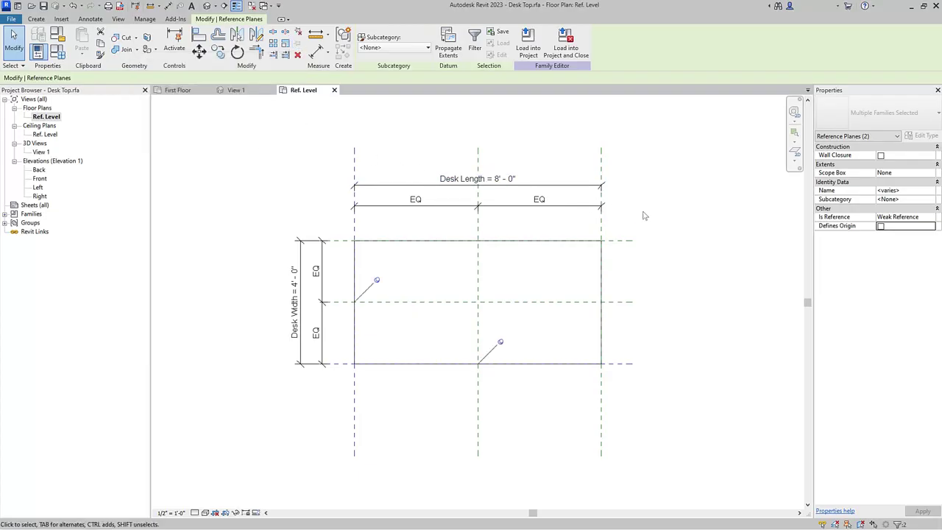
pyautogui.click(881, 227)
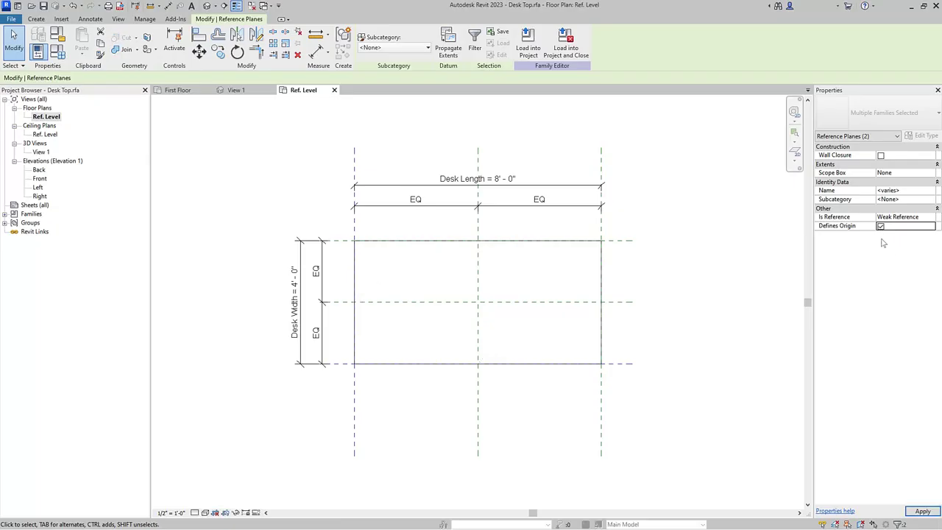
pyautogui.click(932, 219)
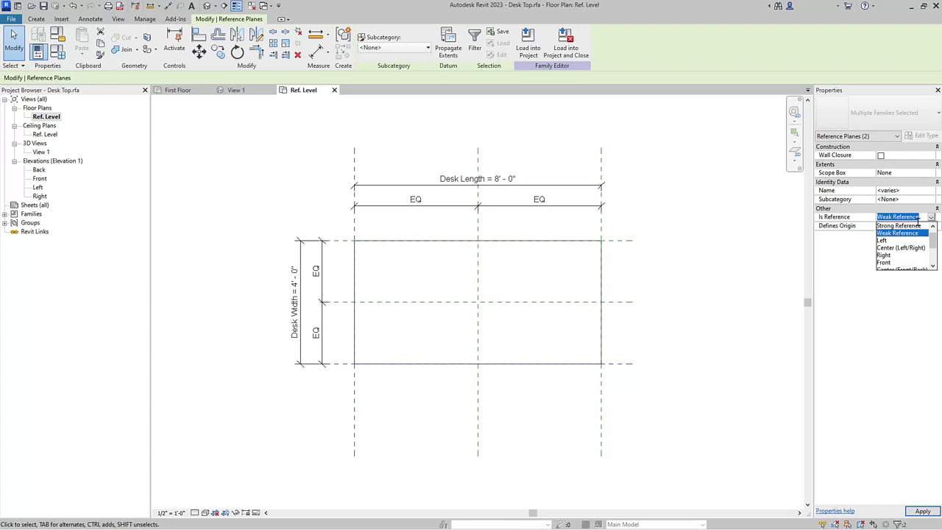
pyautogui.click(900, 225)
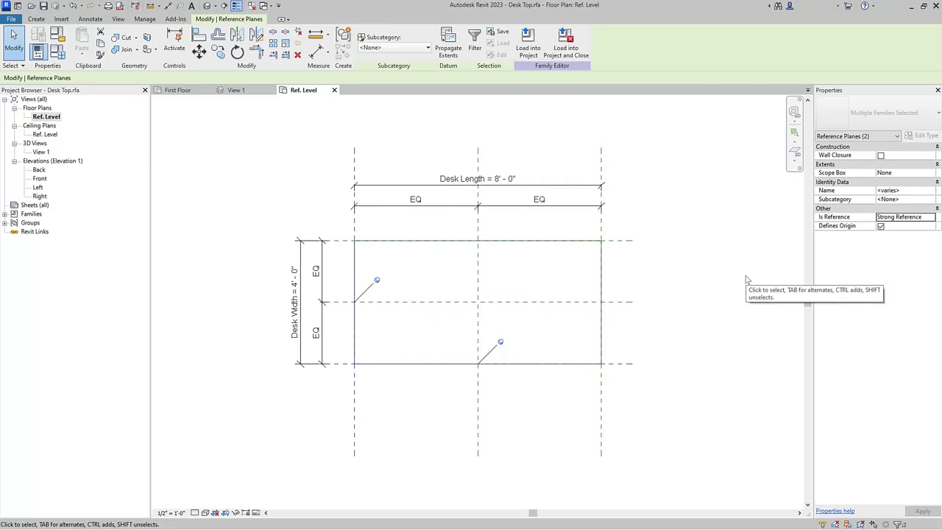
# Save the Desk Top family, close it and load it into the project, overwriting the existing version.
pyautogui.click(583, 56)
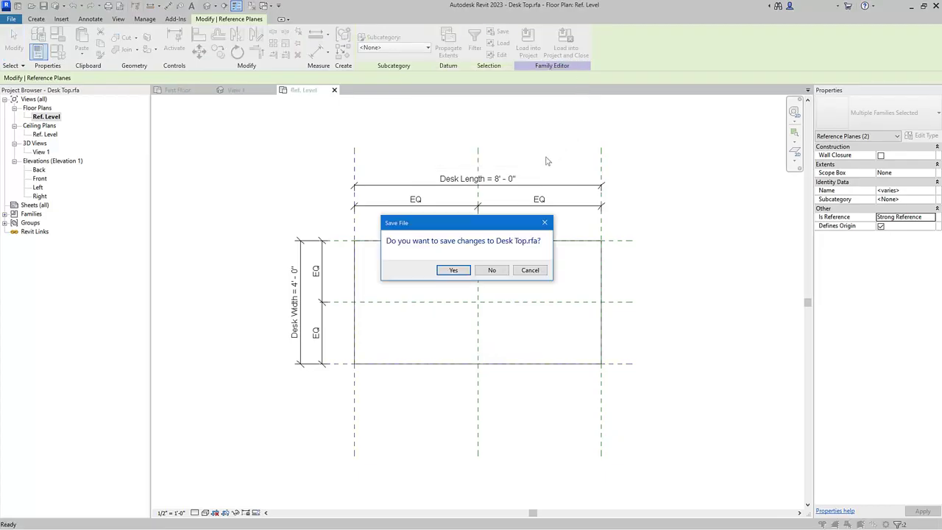
pyautogui.click(453, 270)
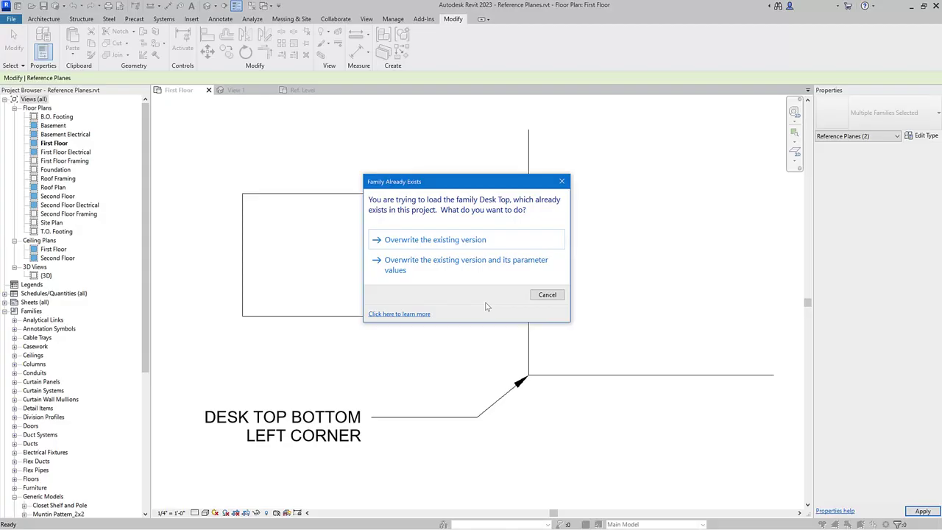
pyautogui.click(474, 245)
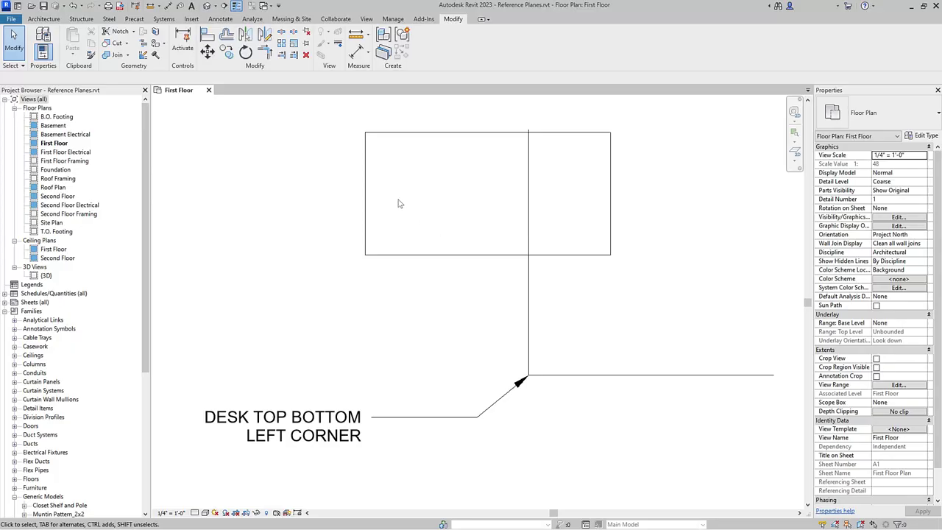
# Place a new Desk Top with its bottom left corner at the intersection of the vertical and horizontal lines.
pyautogui.click(44, 18)
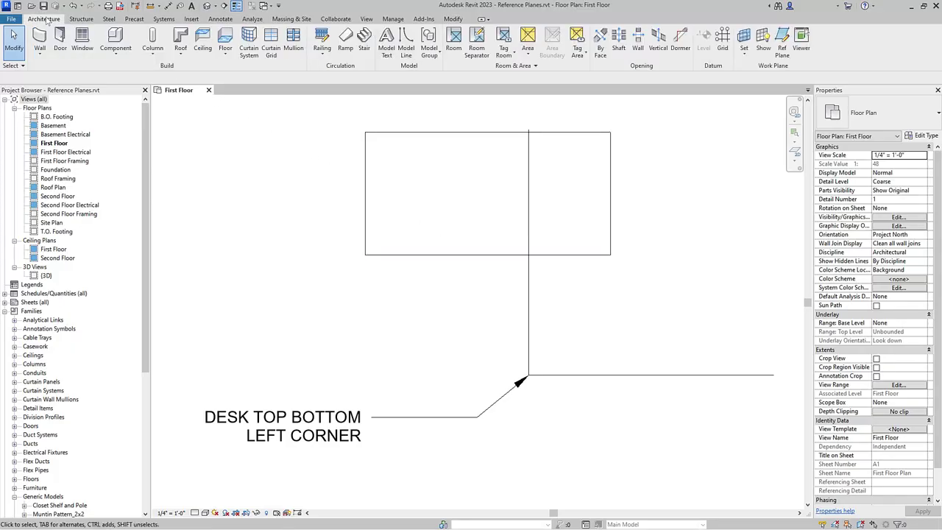
pyautogui.click(116, 38)
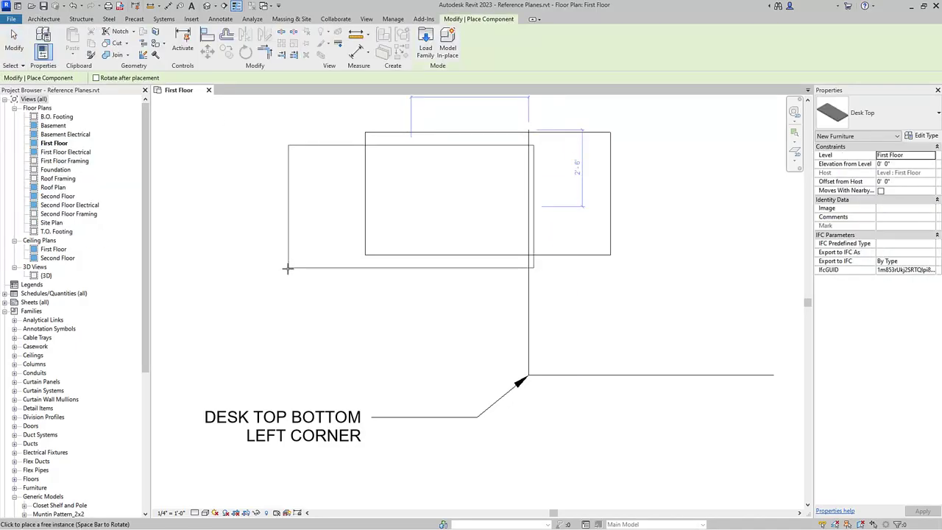
pyautogui.click(530, 373)
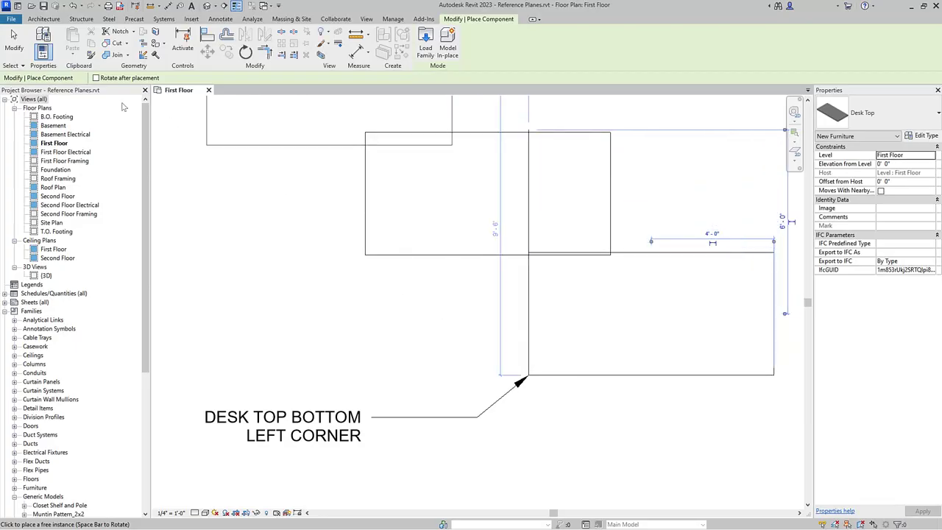
pyautogui.click(14, 40)
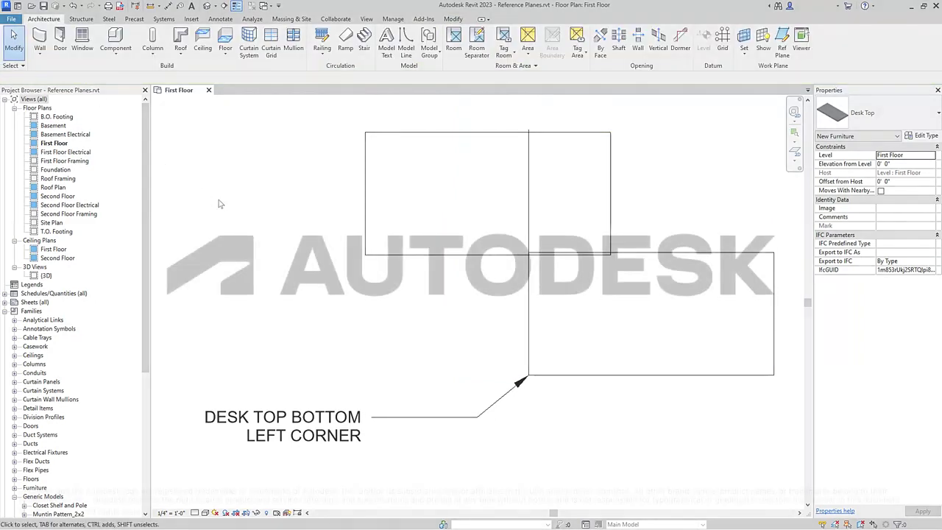